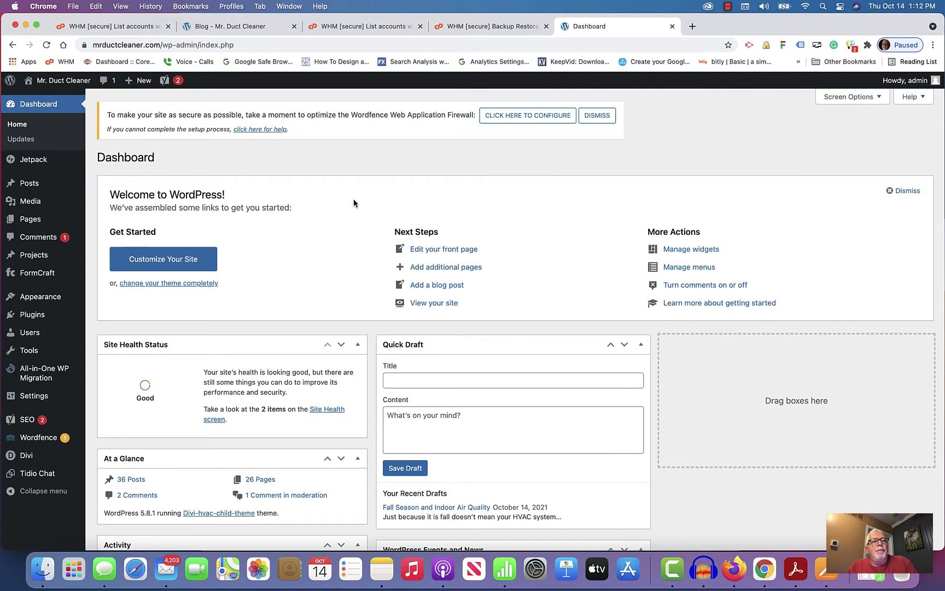
Step: Bring up the Posts menu options in the WordPress dashboard sidebar
{"action": "mouse_move", "coordinate": [42, 188]}
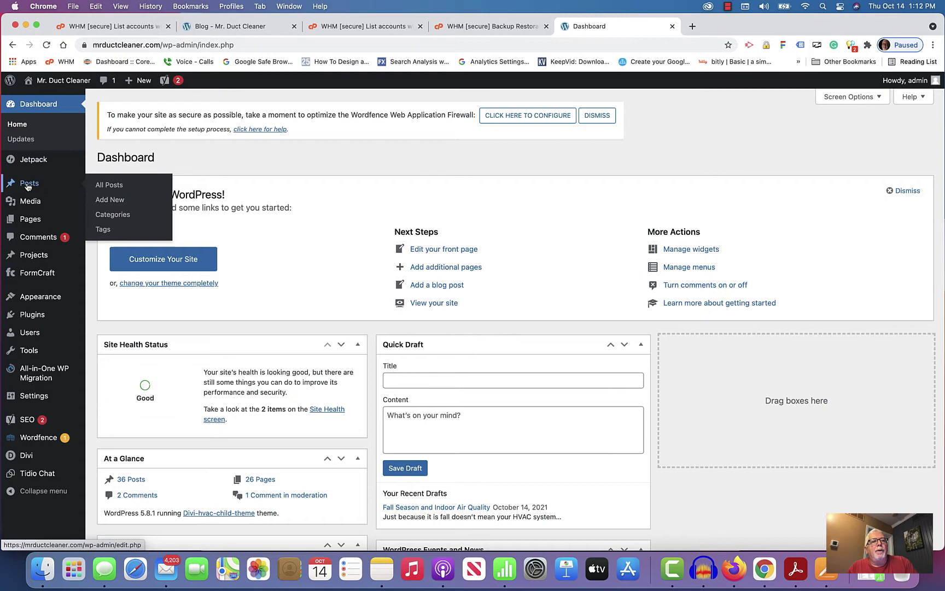
Step: Start a new blank post in the WordPress editor, checking the Pages article along the way
{"action": "left_click", "coordinate": [108, 201]}
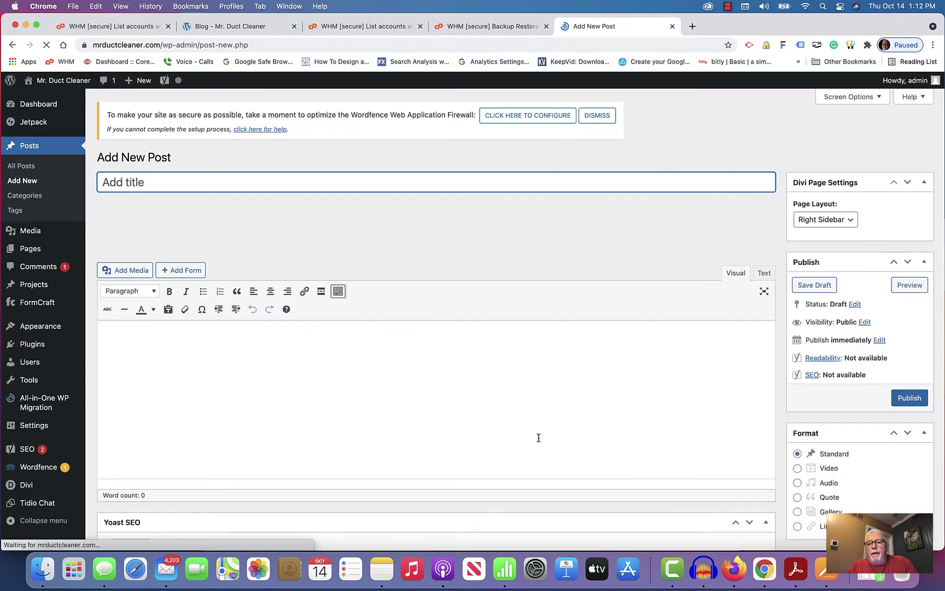
{"action": "left_click", "coordinate": [827, 572]}
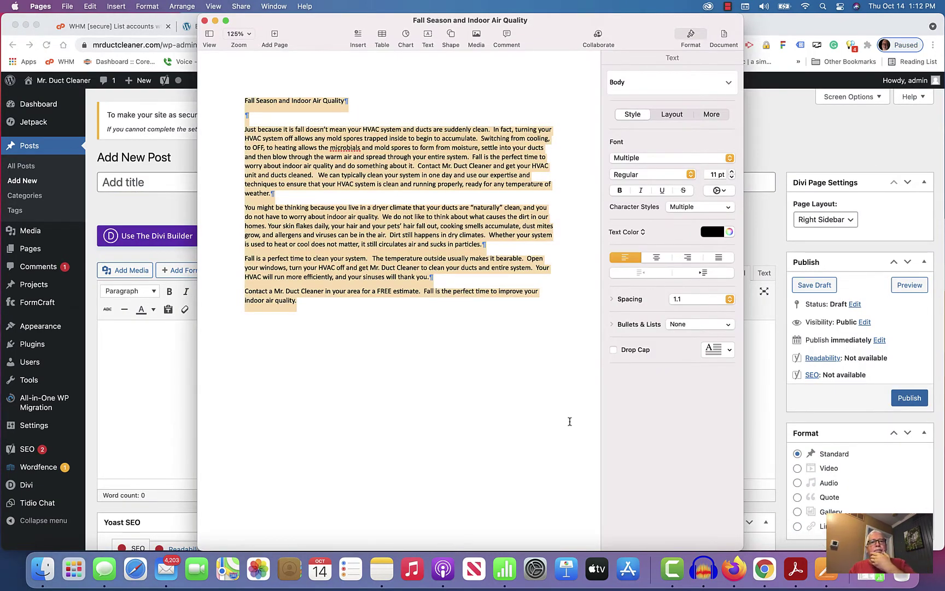
{"action": "left_click", "coordinate": [158, 397]}
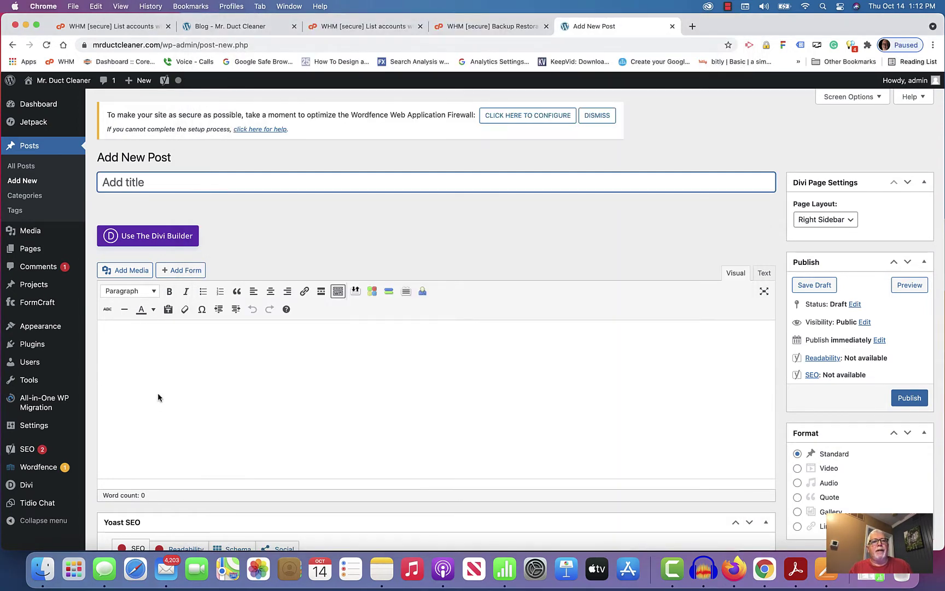
Step: Paste the Fall Season and Indoor Air Quality article from Pages into the body as plain text
{"action": "left_click", "coordinate": [168, 310]}
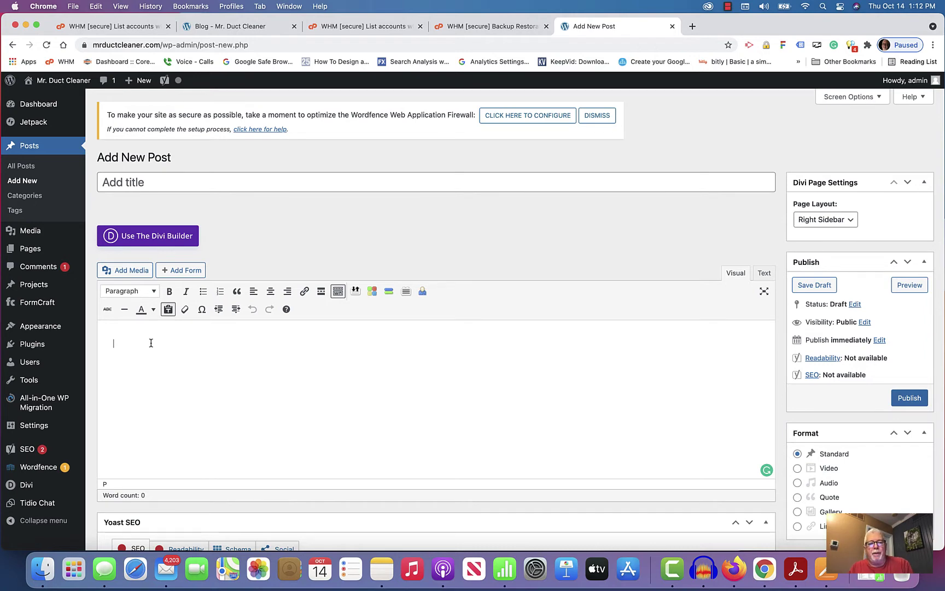
{"action": "key", "text": "super+v"}
{"action": "key", "text": "super+z"}
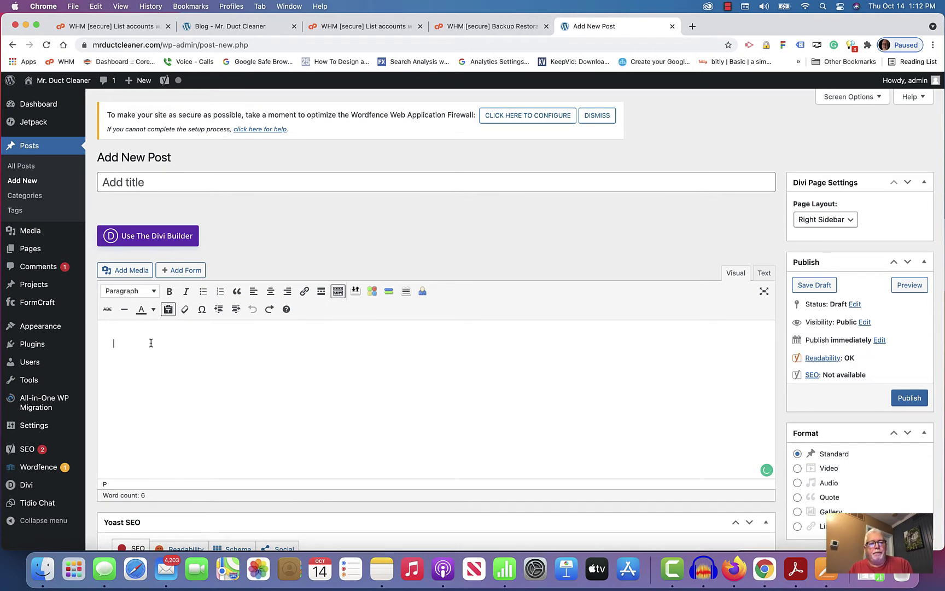
{"action": "left_click", "coordinate": [823, 572]}
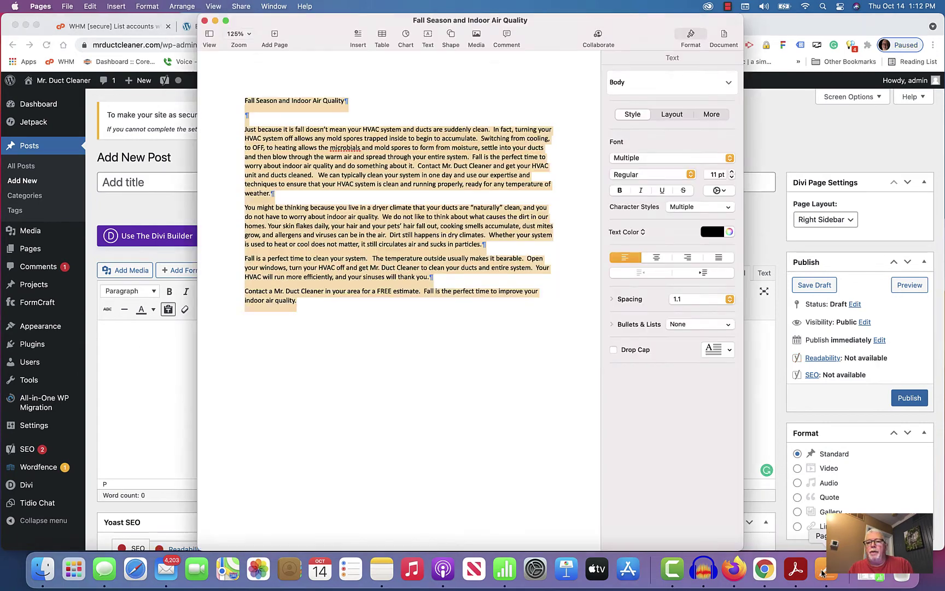
{"action": "key", "text": "super+c"}
{"action": "left_click", "coordinate": [105, 341]}
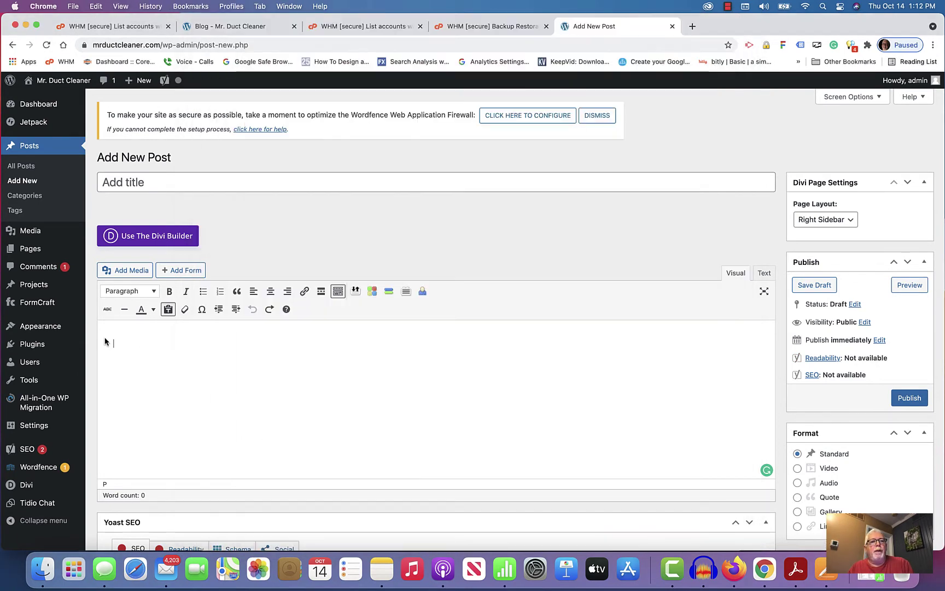
{"action": "key", "text": "super+v"}
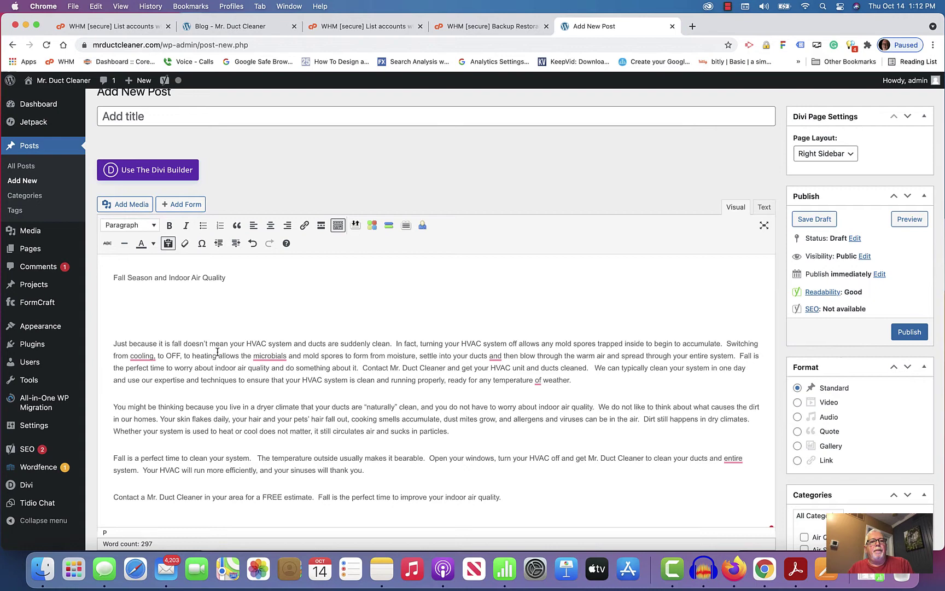
Step: Correct the misspellings to 'microbial', 'cooling' and 'or' in the article body
{"action": "right_click", "coordinate": [261, 361]}
{"action": "left_click", "coordinate": [265, 373]}
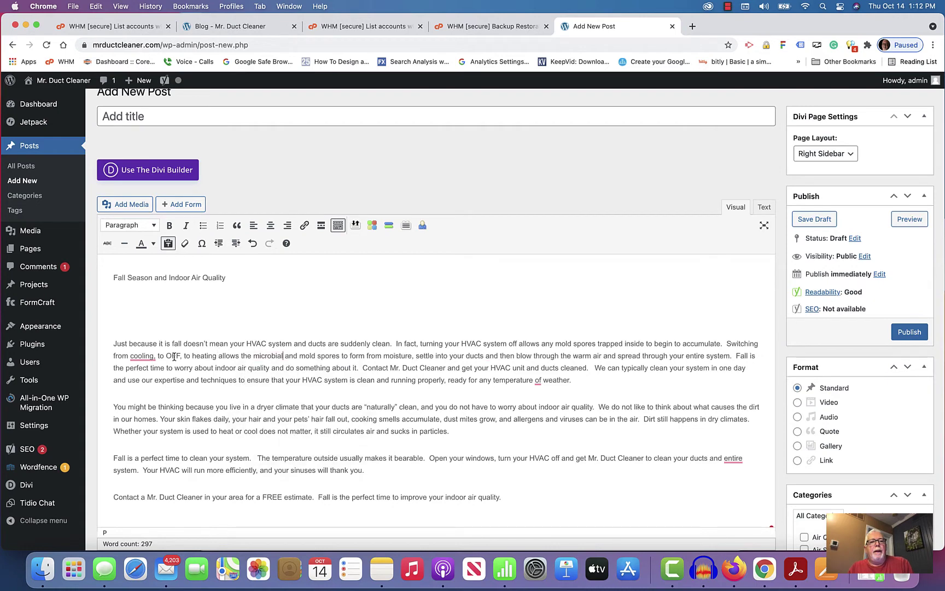
{"action": "right_click", "coordinate": [134, 361]}
{"action": "left_click", "coordinate": [159, 374]}
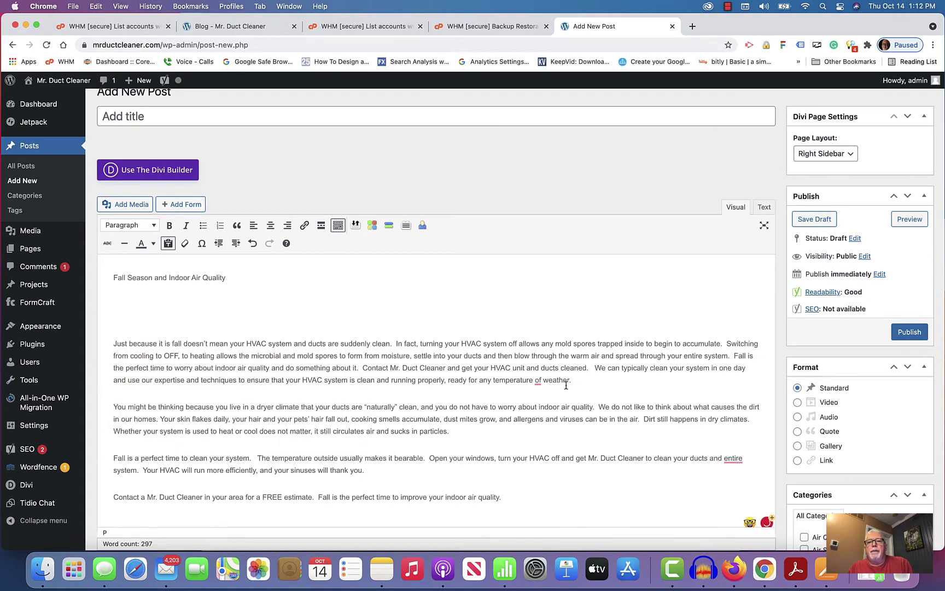
{"action": "right_click", "coordinate": [538, 383]}
{"action": "left_click", "coordinate": [540, 397]}
Step: Apply the grammar suggestion so the text reads 'ducts and the entire'
{"action": "left_click", "coordinate": [731, 461]}
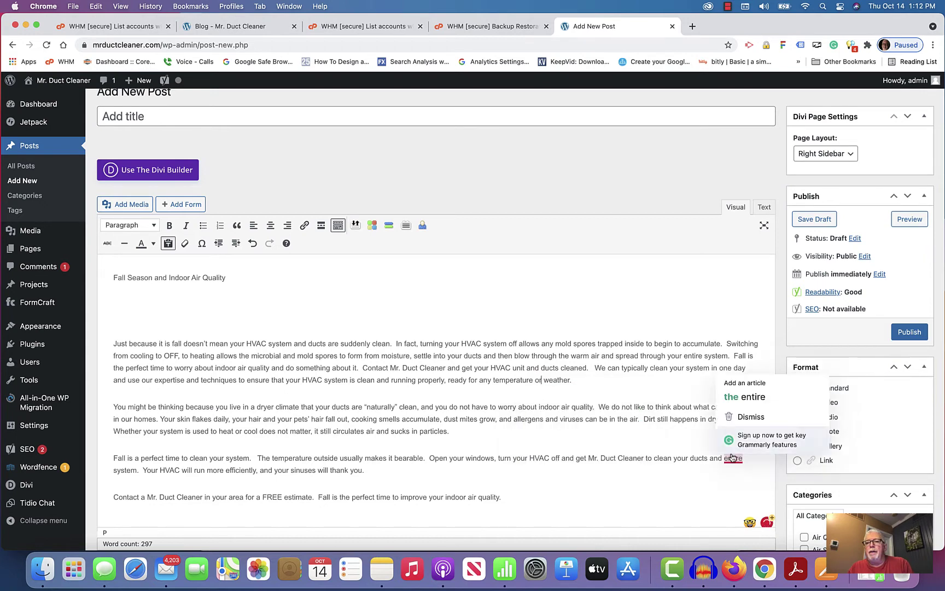
{"action": "left_click", "coordinate": [745, 396]}
{"action": "scroll", "coordinate": [644, 398], "scroll_direction": "down", "scroll_amount": 2}
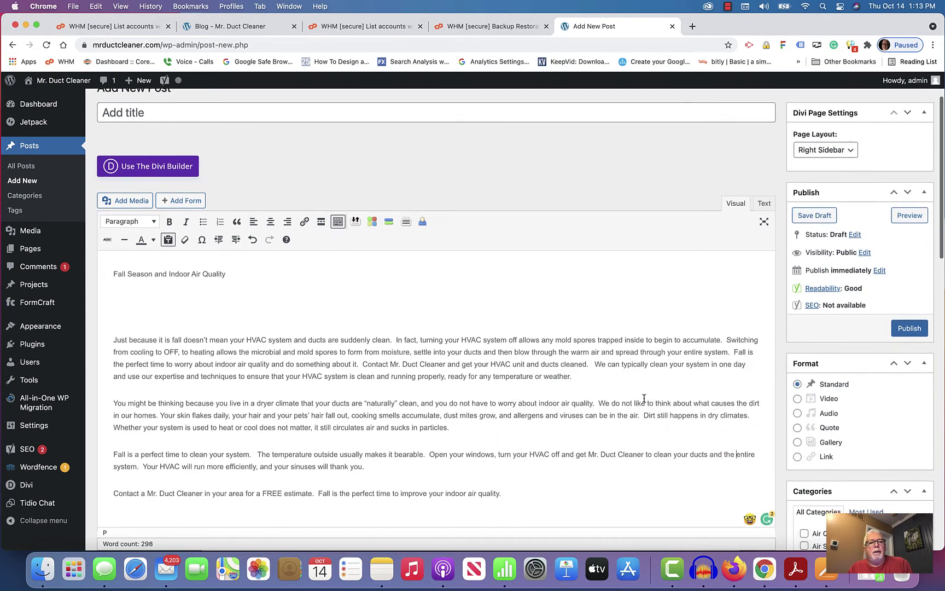
{"action": "scroll", "coordinate": [643, 398], "scroll_direction": "up", "scroll_amount": 3}
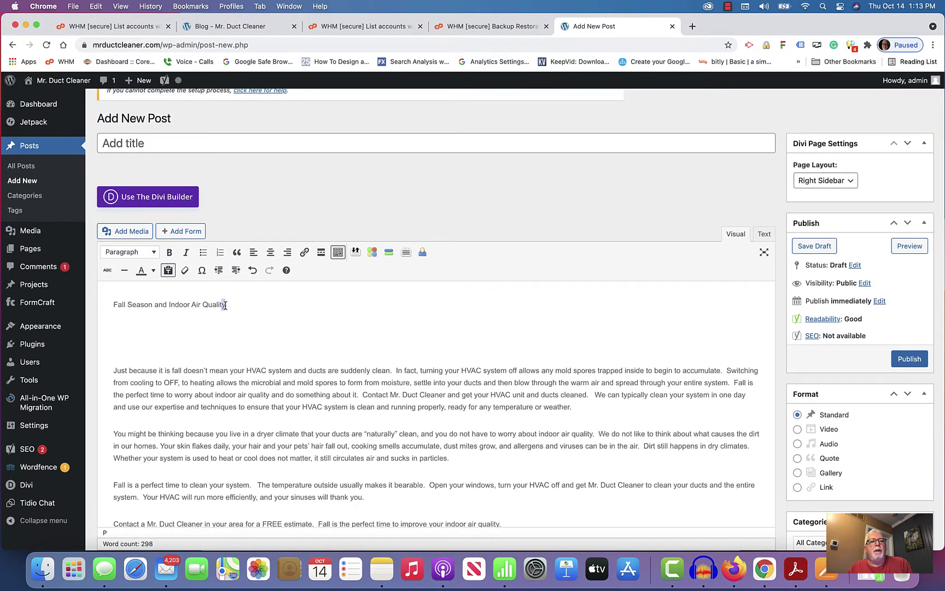
Step: Move 'Fall Season and Indoor Air Quality' from the body into the title and remove the blank lines above 'Just'
{"action": "left_click_drag", "start_coordinate": [225, 305], "coordinate": [101, 305]}
{"action": "key", "text": "super+x"}
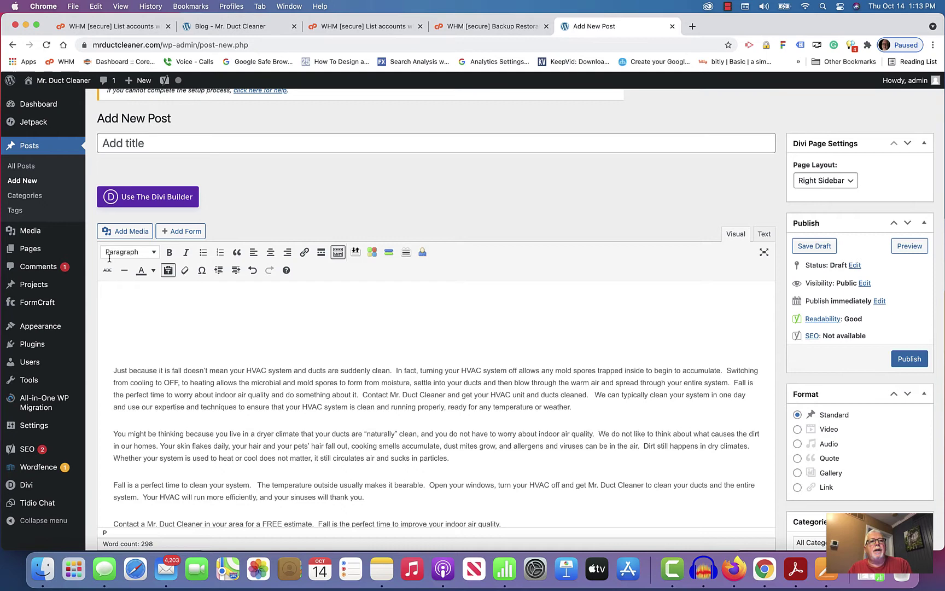
{"action": "left_click", "coordinate": [147, 141]}
{"action": "scroll", "coordinate": [147, 141], "scroll_direction": "up", "scroll_amount": 2}
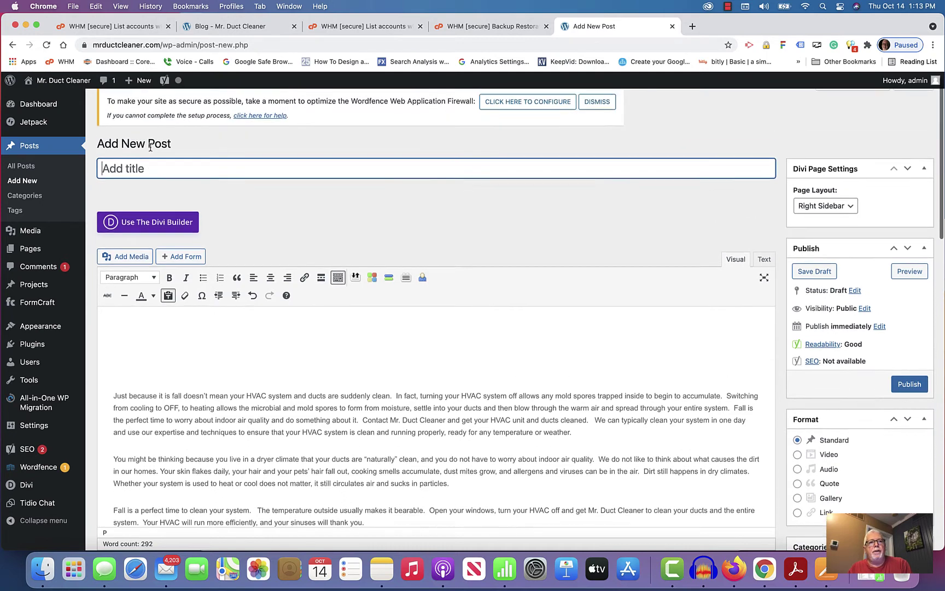
{"action": "key", "text": "super+v"}
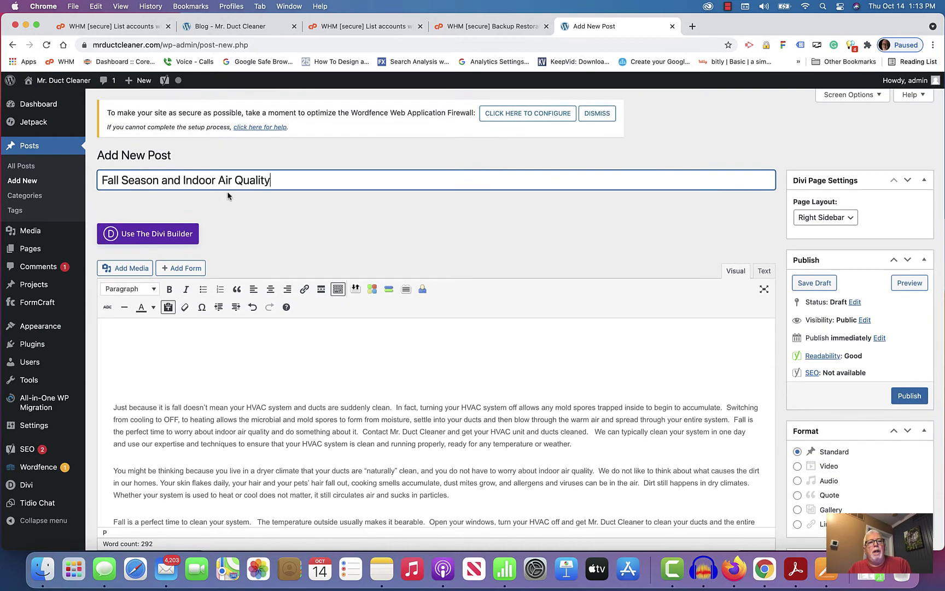
{"action": "left_click", "coordinate": [108, 410]}
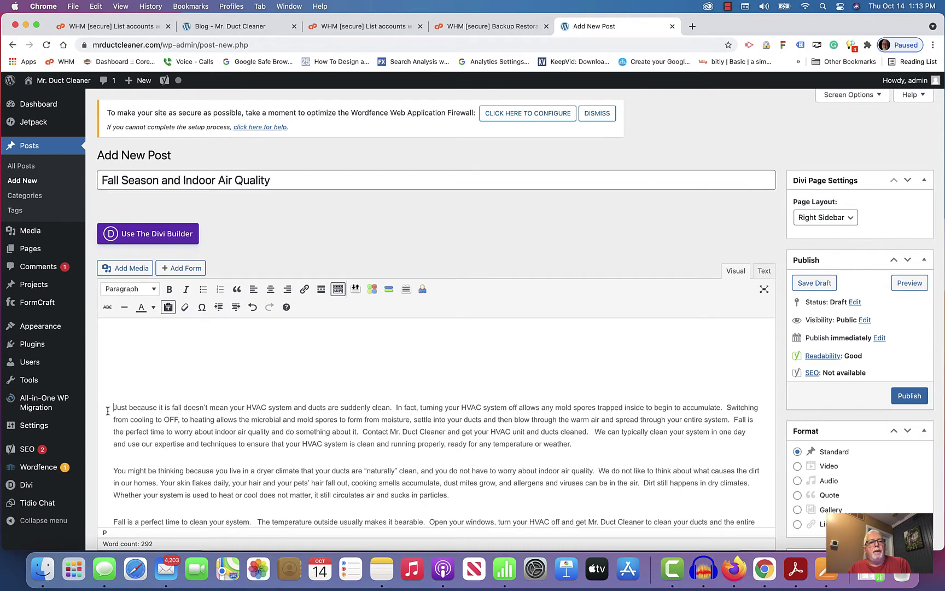
{"action": "key", "text": "BackSpace"}
{"action": "key", "text": "BackSpace"}
{"action": "key", "text": "BackSpace"}
{"action": "key", "text": "BackSpace"}
{"action": "key", "text": "BackSpace"}
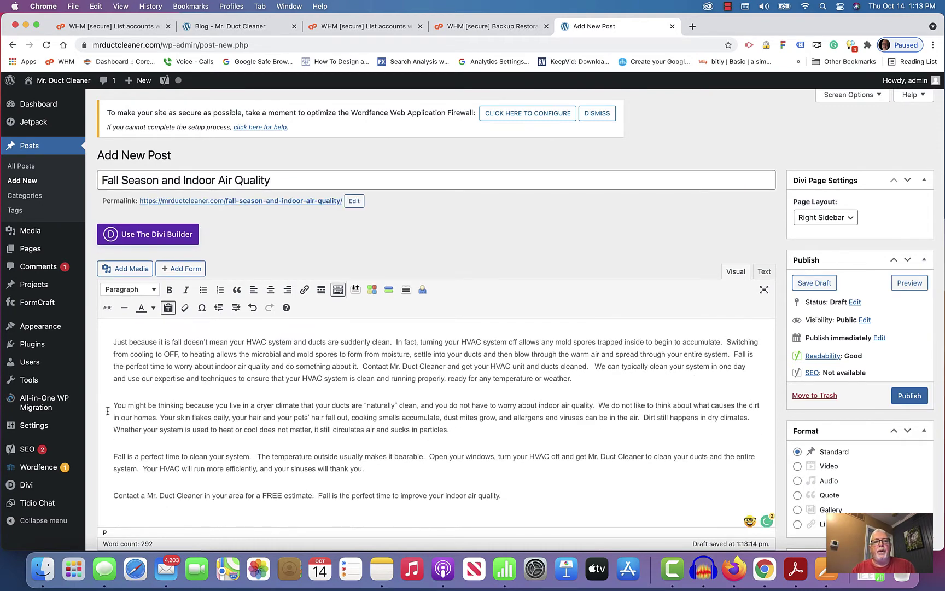
{"action": "scroll", "coordinate": [367, 383], "scroll_direction": "down", "scroll_amount": 4}
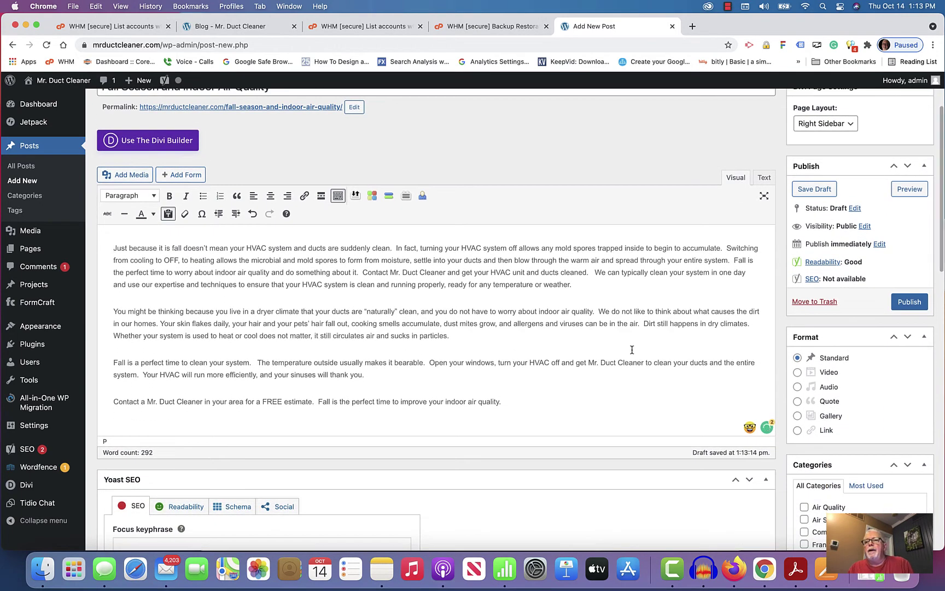
{"action": "scroll", "coordinate": [771, 352], "scroll_direction": "down", "scroll_amount": 6}
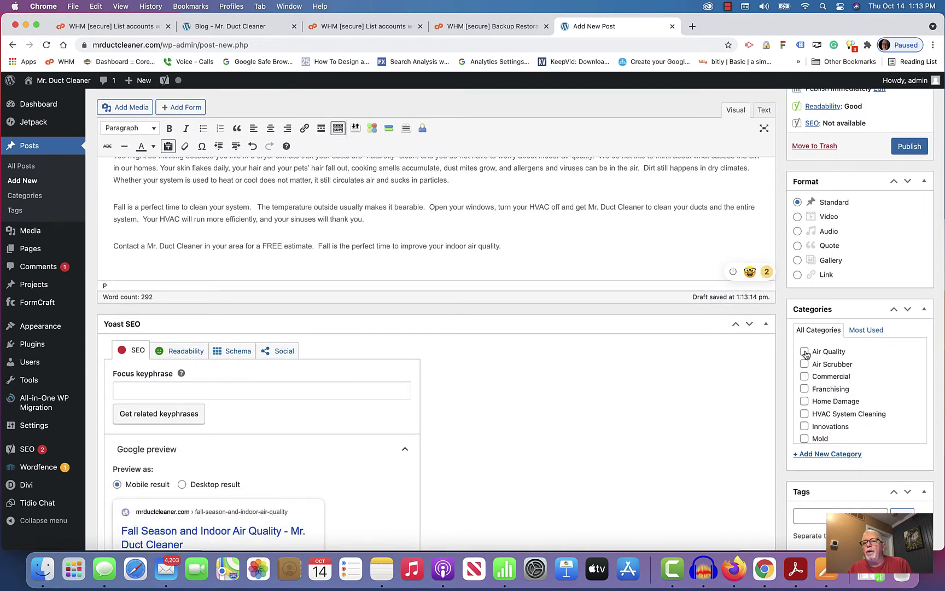
{"action": "scroll", "coordinate": [865, 394], "scroll_direction": "down", "scroll_amount": 2}
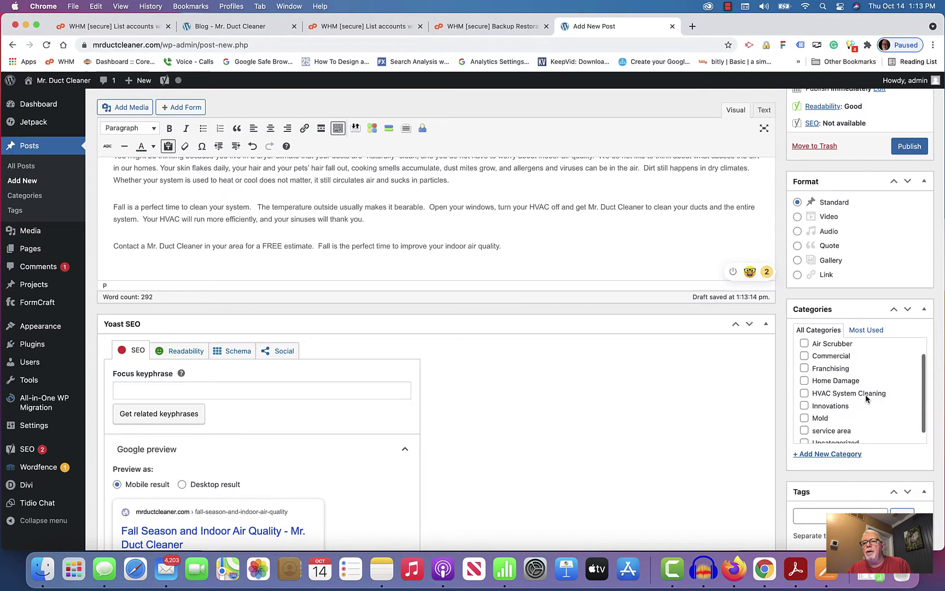
{"action": "scroll", "coordinate": [859, 435], "scroll_direction": "down", "scroll_amount": 8}
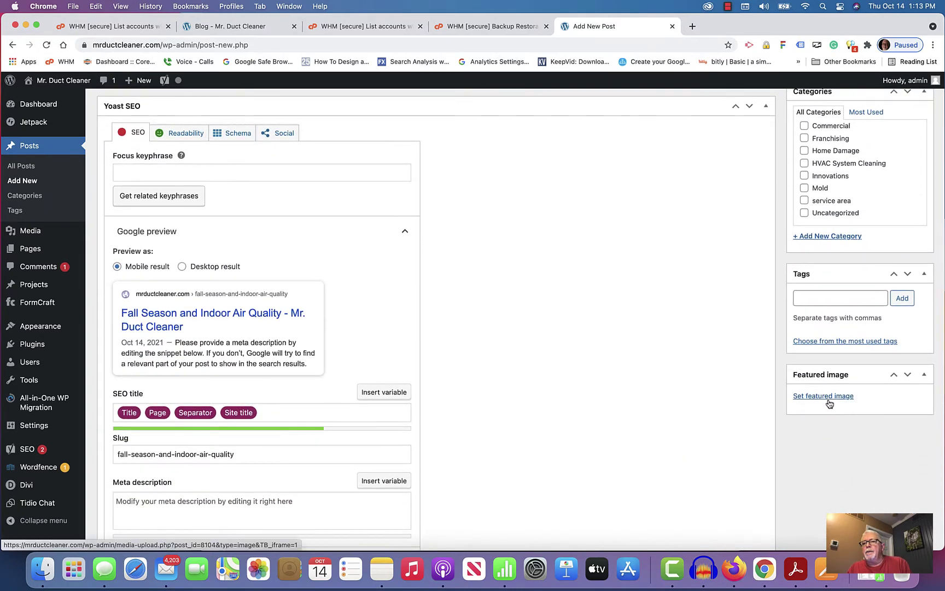
Step: Upload fall-colors-window.jpg from LaCie > Projects > Mr. Duct Cleaner > Assets as the featured image
{"action": "left_click", "coordinate": [828, 401]}
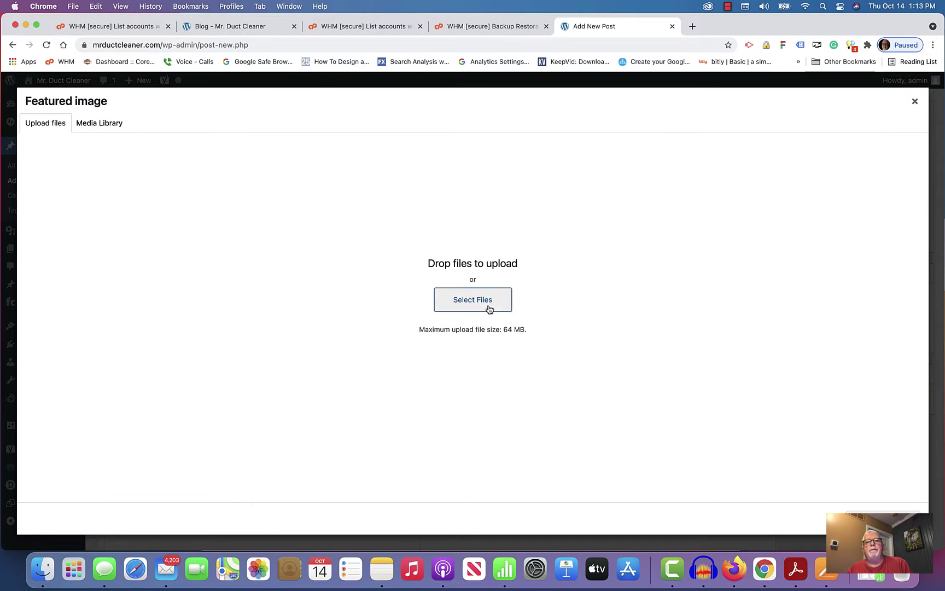
{"action": "left_click", "coordinate": [489, 309]}
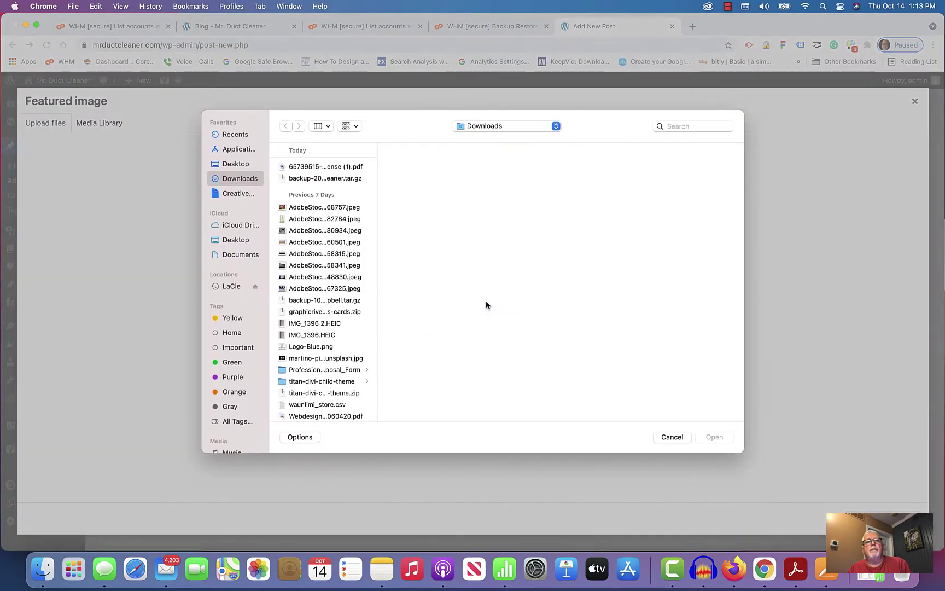
{"action": "left_click", "coordinate": [232, 285]}
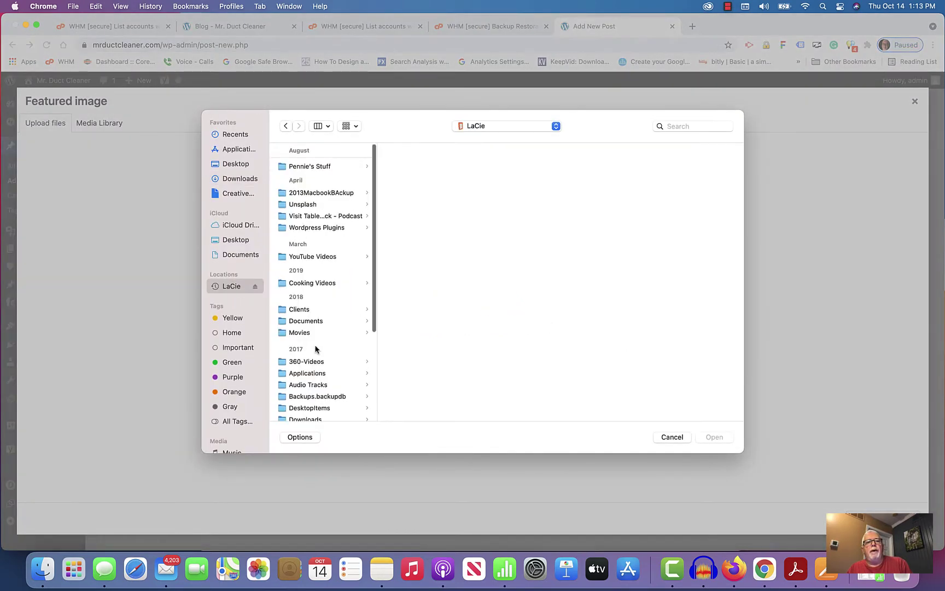
{"action": "scroll", "coordinate": [316, 348], "scroll_direction": "down", "scroll_amount": 5}
{"action": "left_click", "coordinate": [306, 363]}
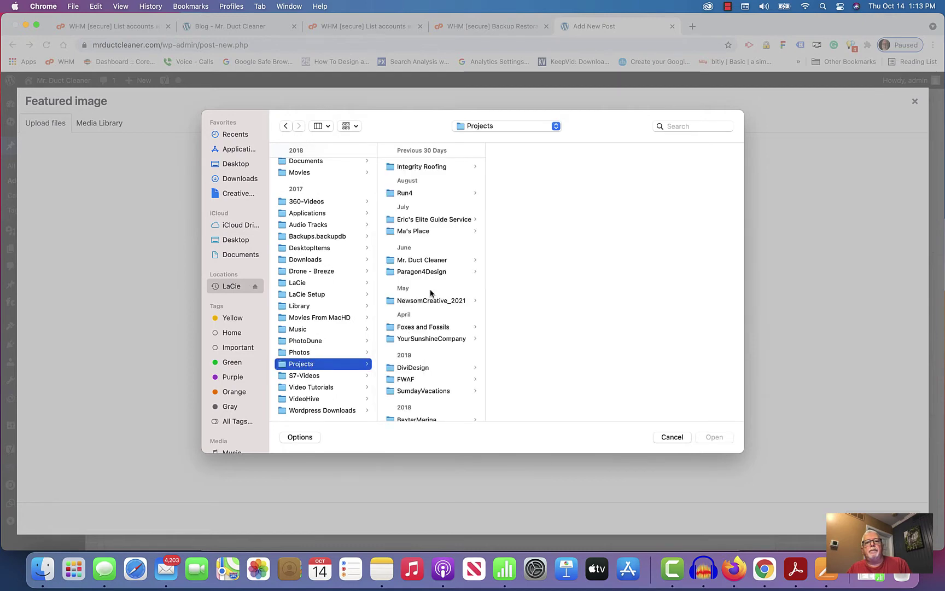
{"action": "left_click", "coordinate": [432, 261]}
{"action": "left_click", "coordinate": [531, 167]}
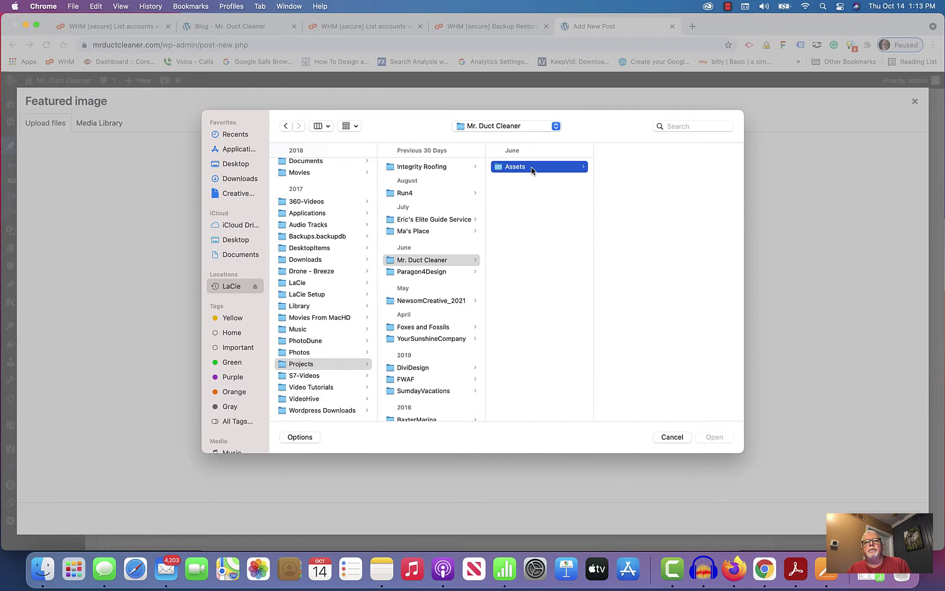
{"action": "left_click", "coordinate": [622, 168]}
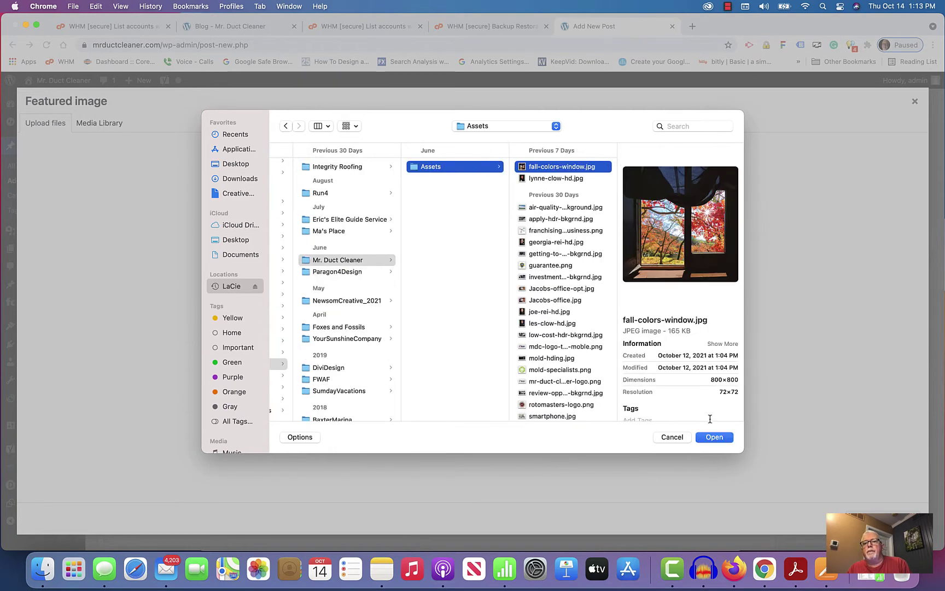
{"action": "left_click", "coordinate": [707, 437]}
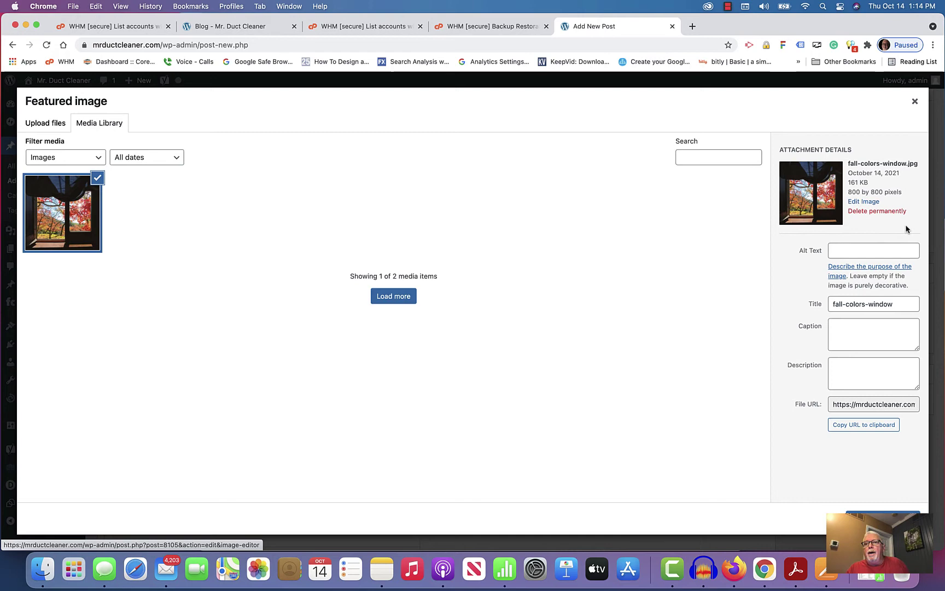
Step: Give the photo alt text 'fall cleaning' and set it as the featured image
{"action": "left_click", "coordinate": [868, 252]}
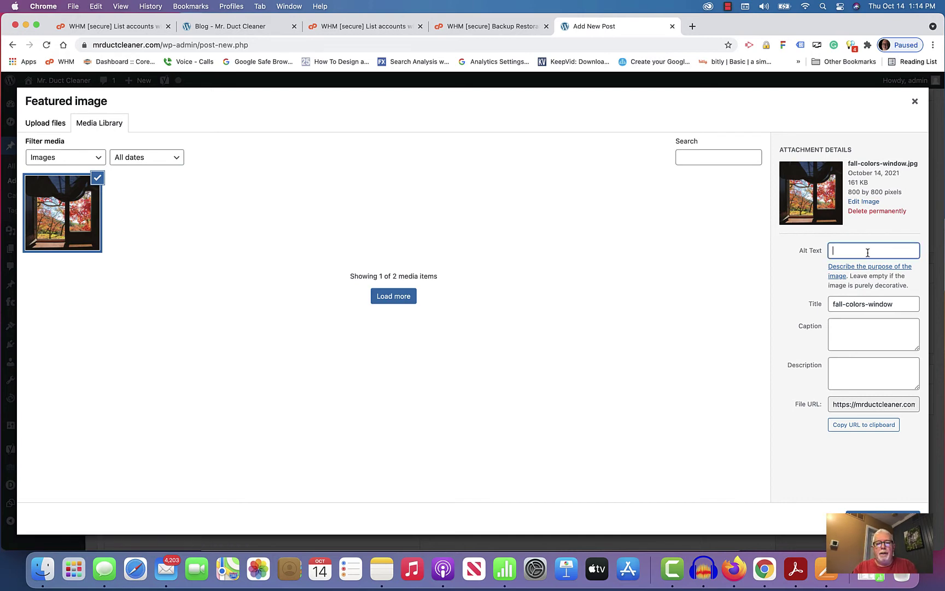
{"action": "type", "text": "fall clea"}
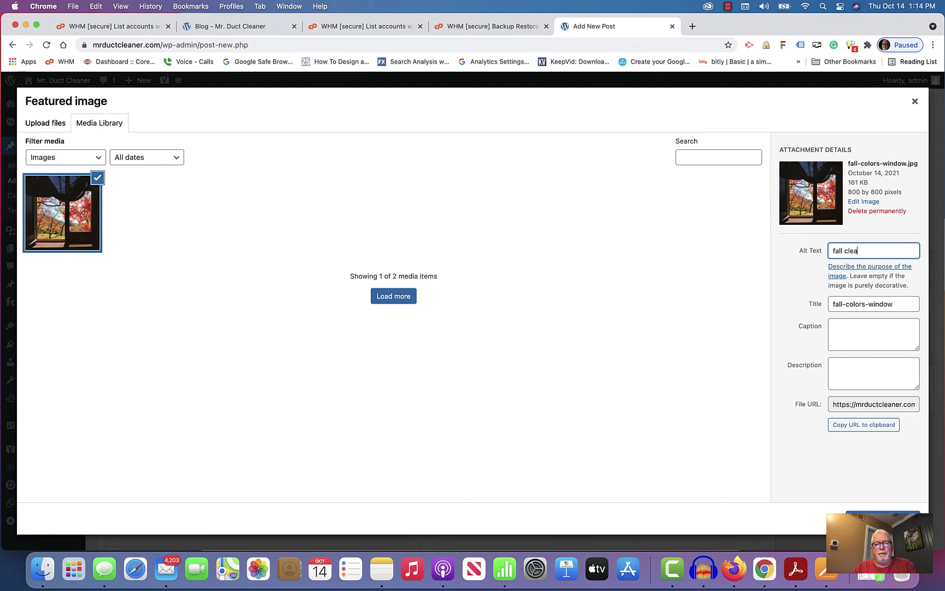
{"action": "type", "text": "ning"}
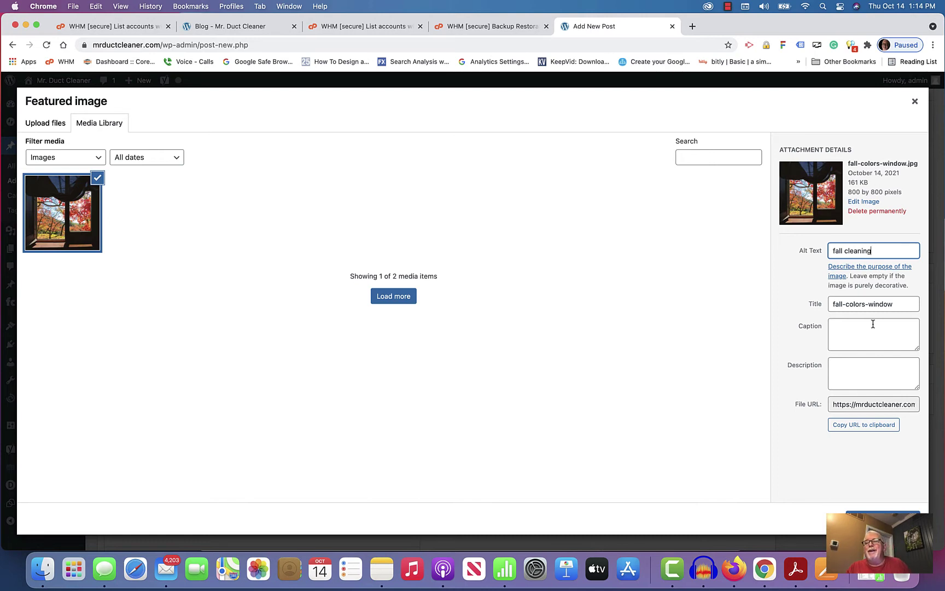
{"action": "left_click", "coordinate": [882, 518]}
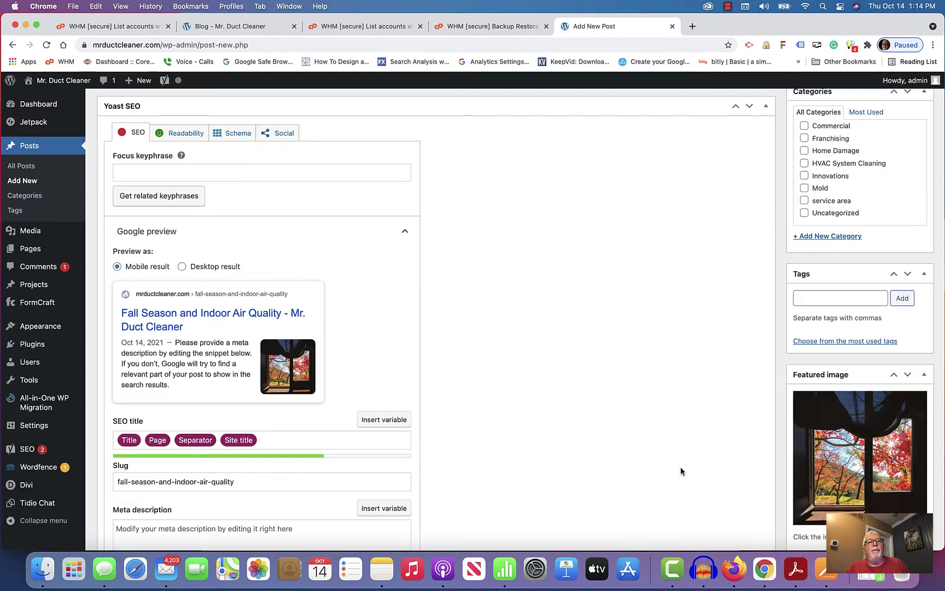
Step: Publish the Fall Season and Indoor Air Quality post and visit the public site
{"action": "scroll", "coordinate": [681, 470], "scroll_direction": "up", "scroll_amount": 6}
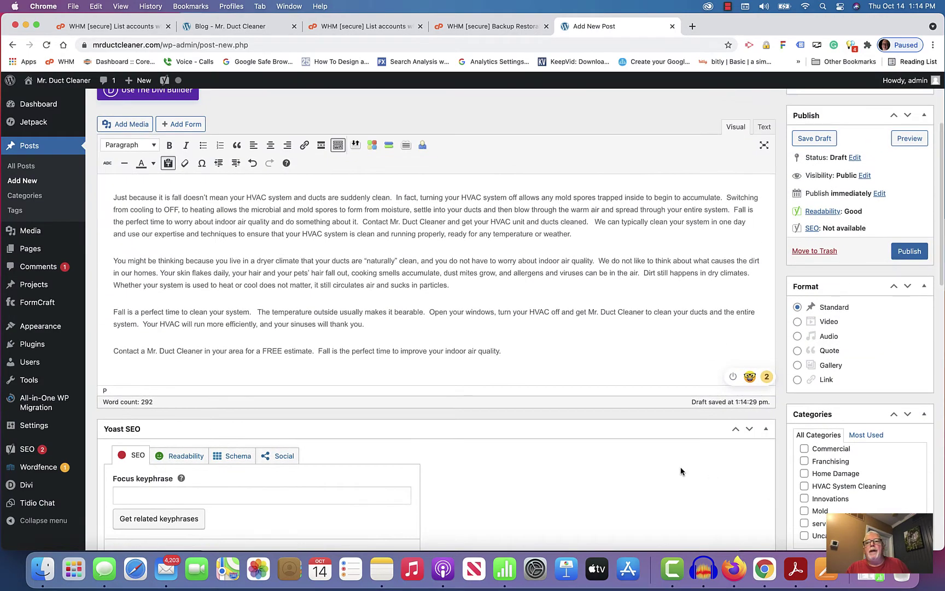
{"action": "left_click", "coordinate": [910, 252]}
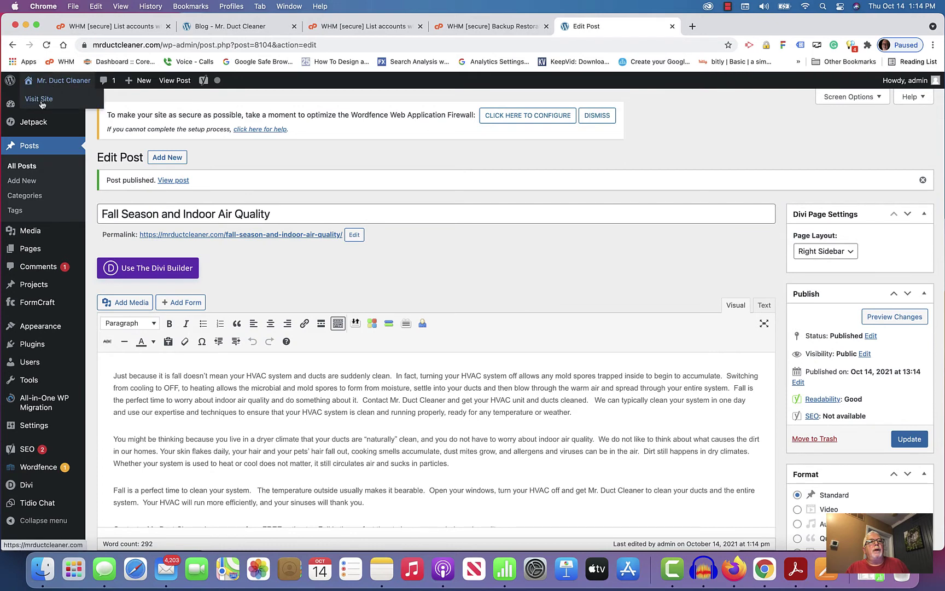
{"action": "left_click", "coordinate": [41, 104]}
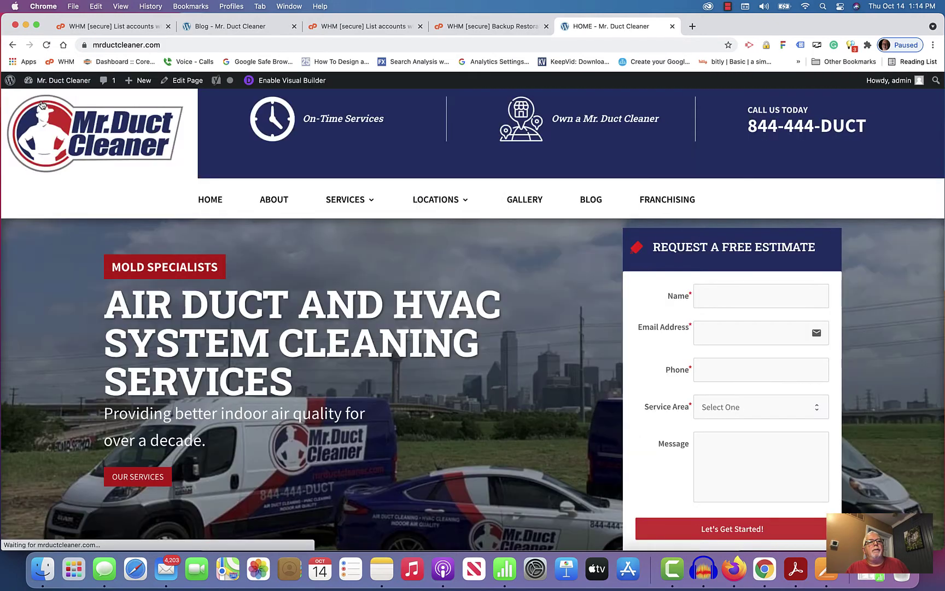
Step: Open BLOG and browse the post cards, with Fall Season and Indoor Air Quality listed first
{"action": "left_click", "coordinate": [597, 200]}
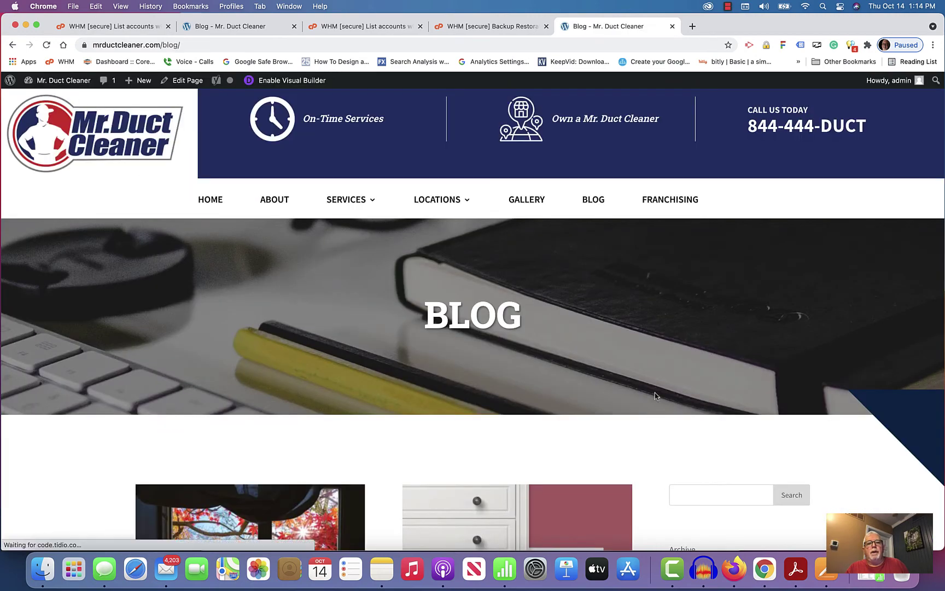
{"action": "scroll", "coordinate": [654, 393], "scroll_direction": "down", "scroll_amount": 5}
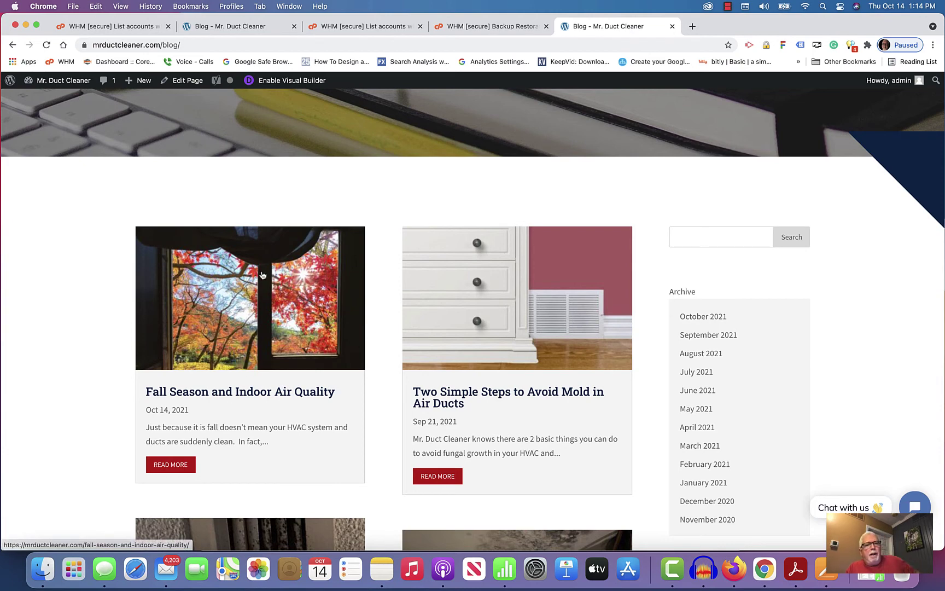
{"action": "scroll", "coordinate": [480, 293], "scroll_direction": "down", "scroll_amount": 8}
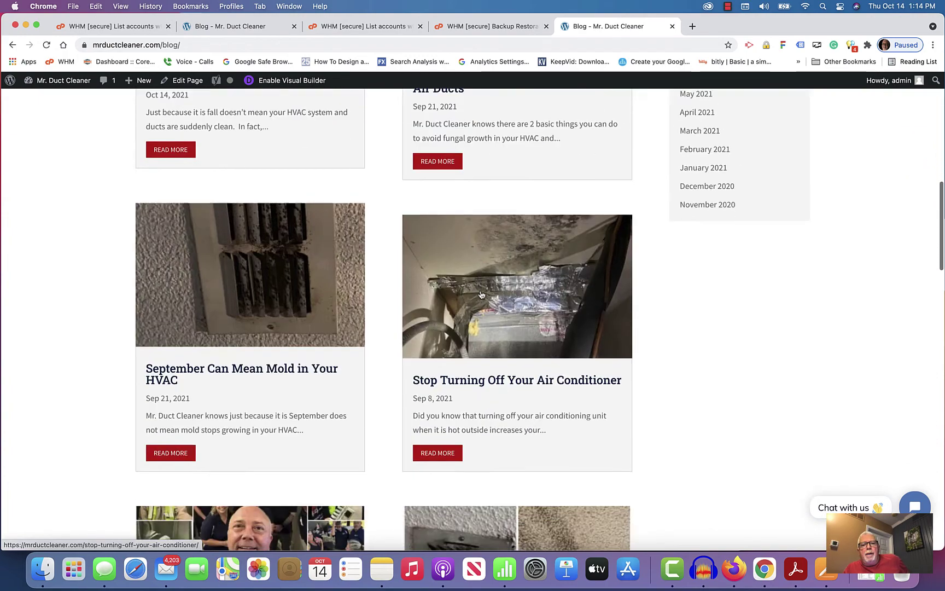
{"action": "scroll", "coordinate": [481, 293], "scroll_direction": "down", "scroll_amount": 10}
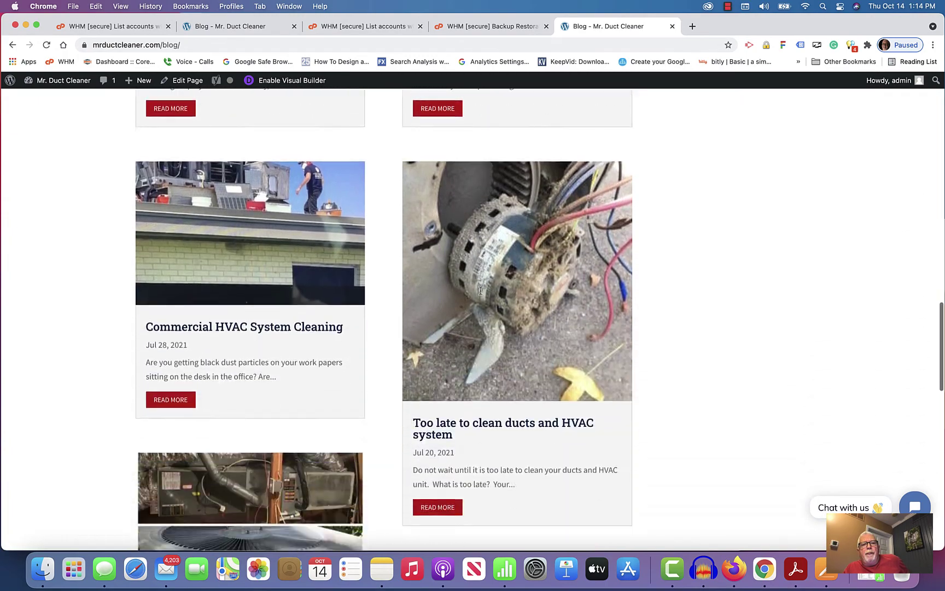
{"action": "scroll", "coordinate": [481, 295], "scroll_direction": "up", "scroll_amount": 2}
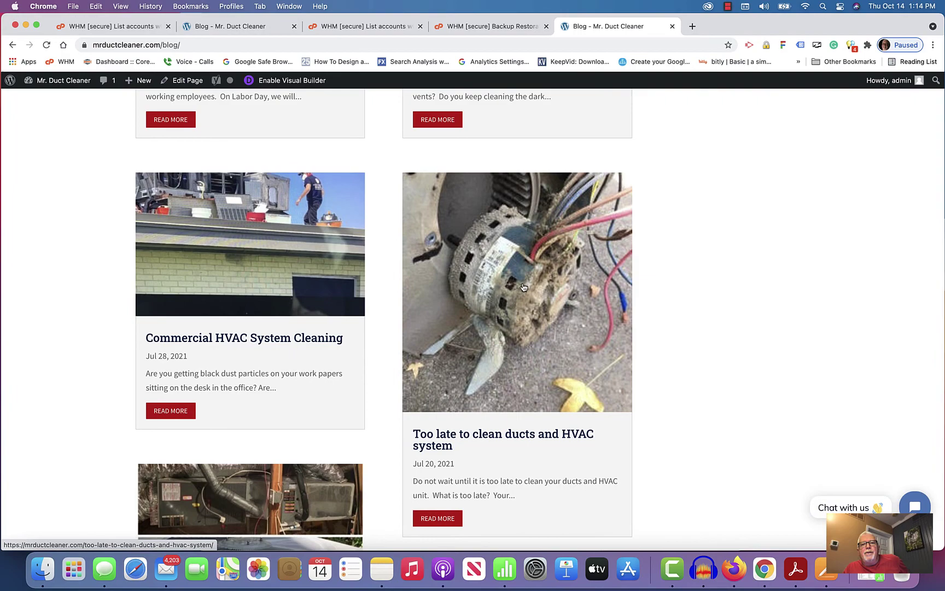
{"action": "scroll", "coordinate": [524, 286], "scroll_direction": "down", "scroll_amount": 7}
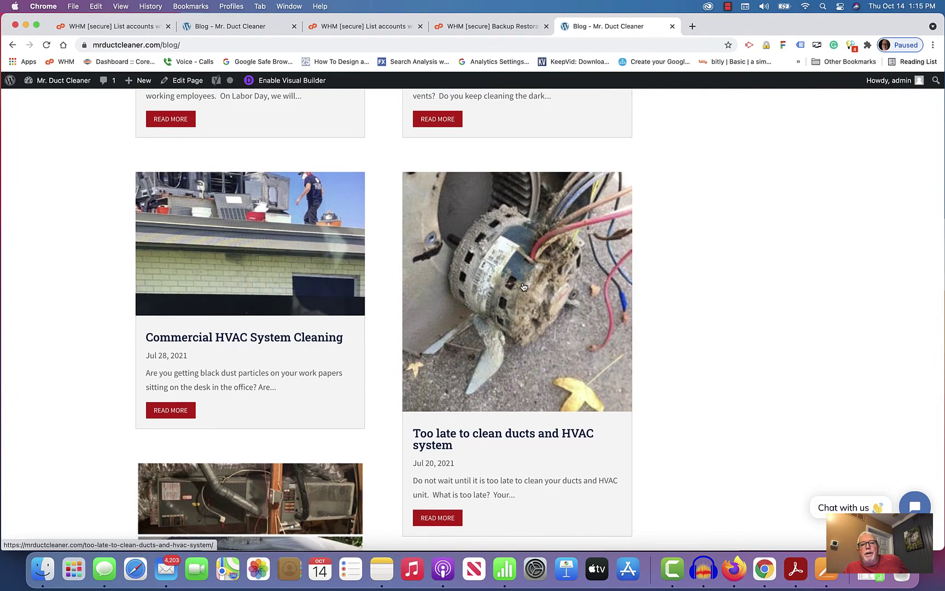
{"action": "scroll", "coordinate": [523, 287], "scroll_direction": "up", "scroll_amount": 20}
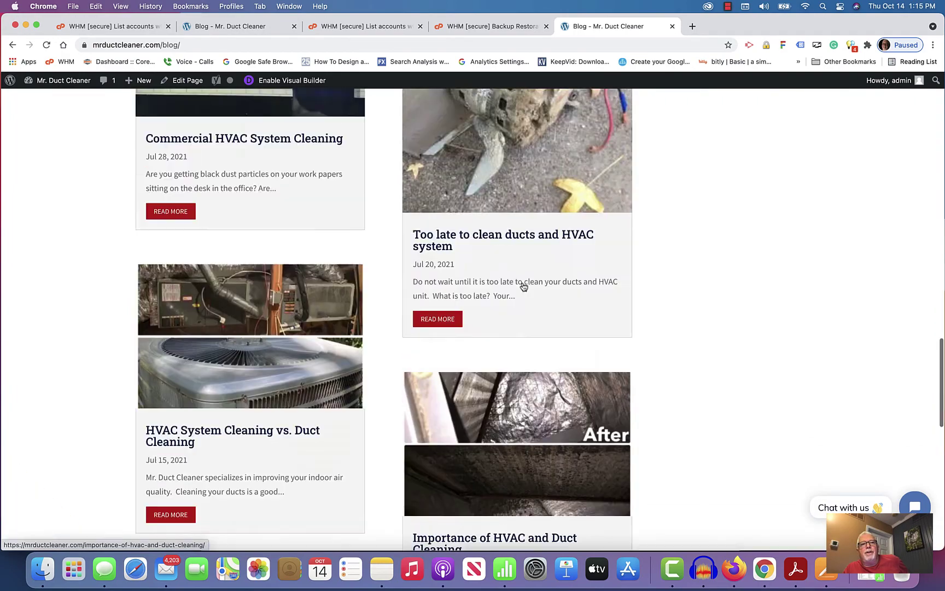
{"action": "scroll", "coordinate": [523, 287], "scroll_direction": "down", "scroll_amount": 5}
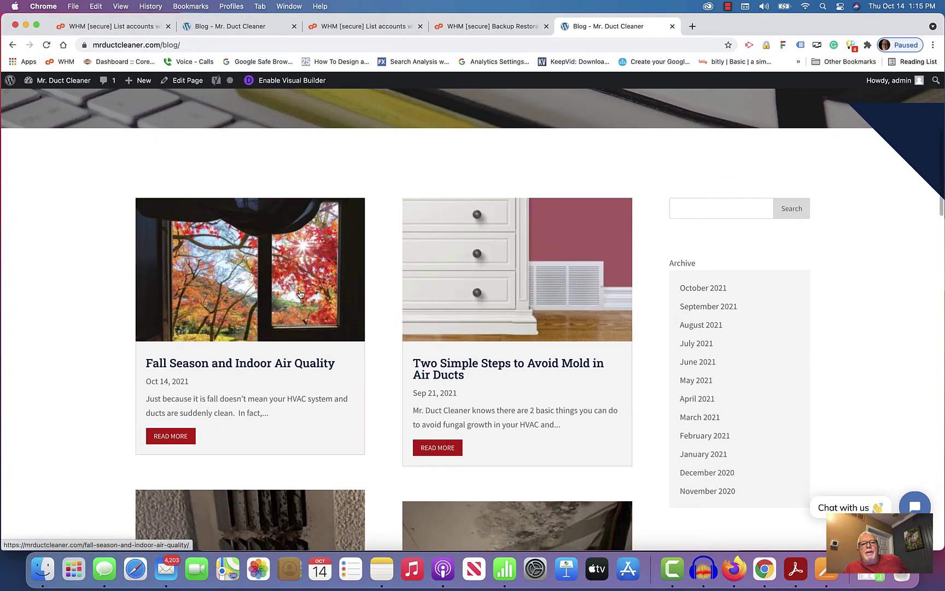
{"action": "scroll", "coordinate": [434, 282], "scroll_direction": "up", "scroll_amount": 2}
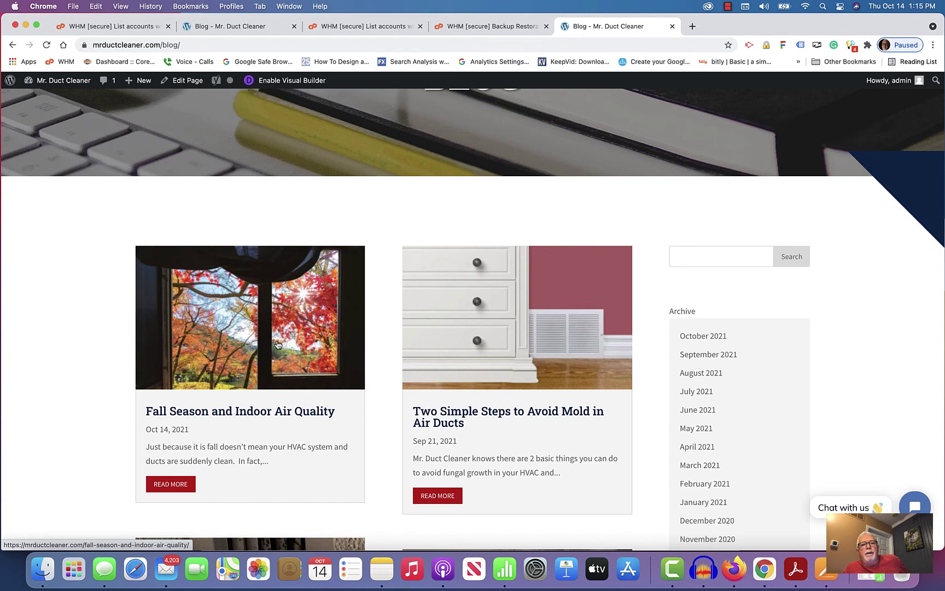
{"action": "scroll", "coordinate": [278, 344], "scroll_direction": "down", "scroll_amount": 10}
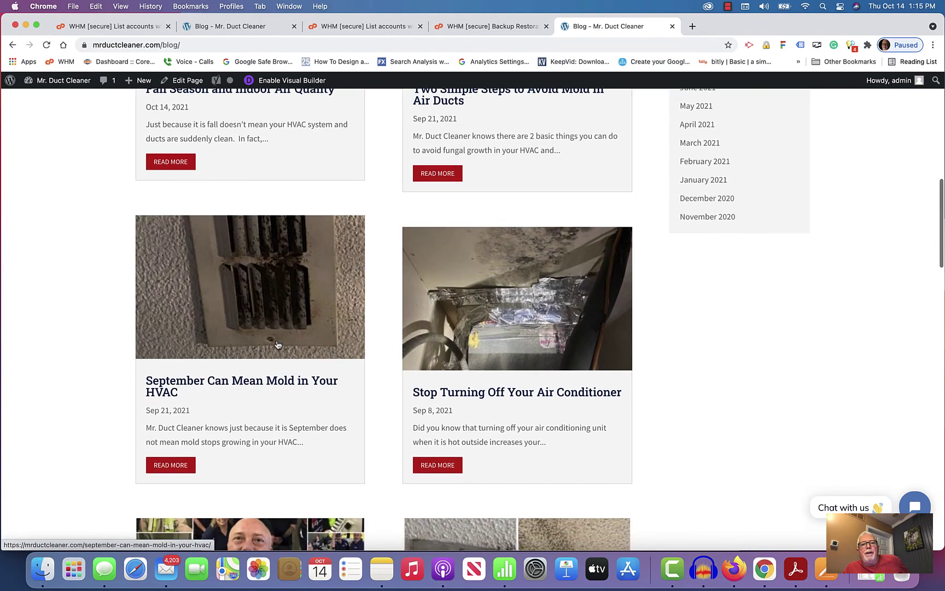
{"action": "scroll", "coordinate": [278, 344], "scroll_direction": "down", "scroll_amount": 10}
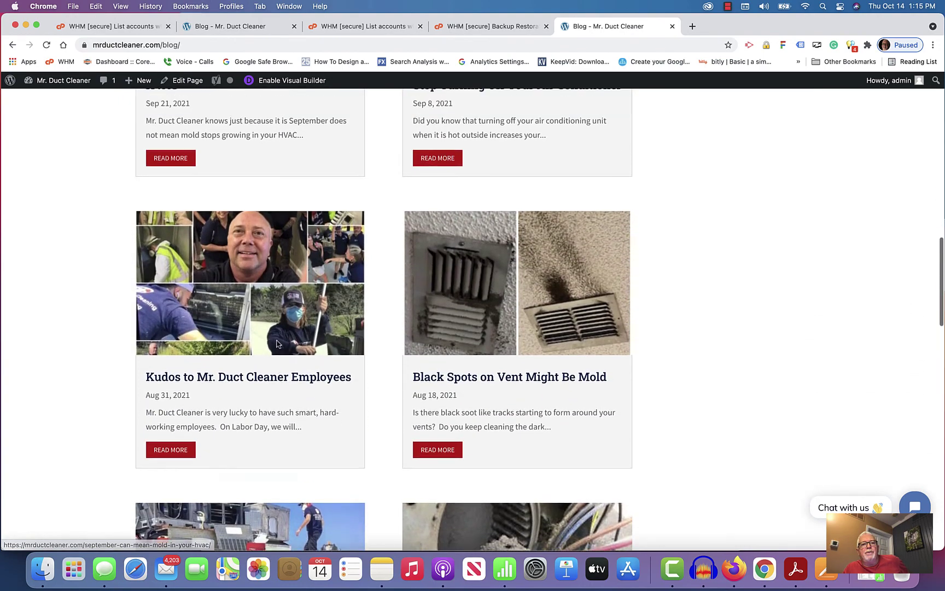
{"action": "scroll", "coordinate": [276, 344], "scroll_direction": "up", "scroll_amount": 20}
{"action": "scroll", "coordinate": [276, 339], "scroll_direction": "down", "scroll_amount": 9}
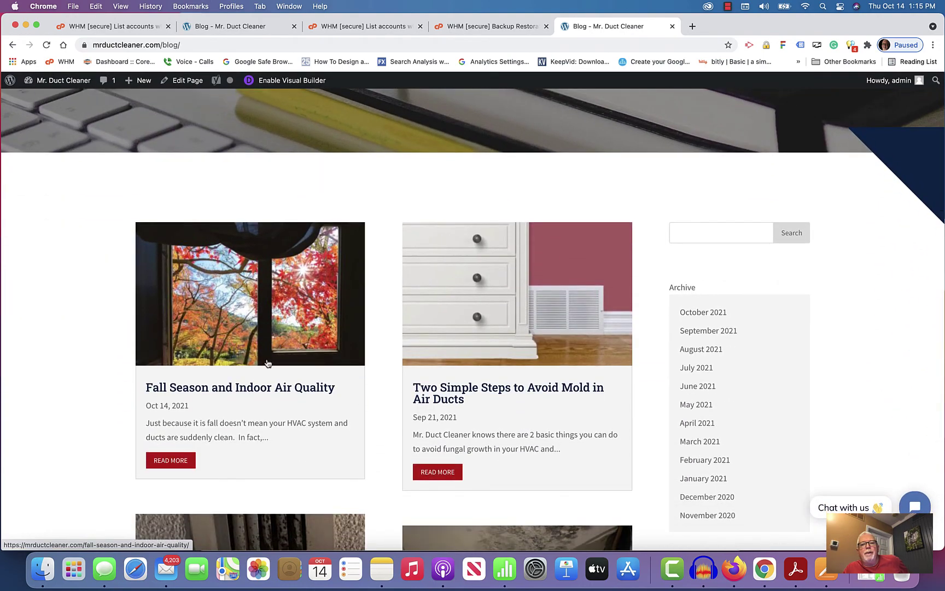